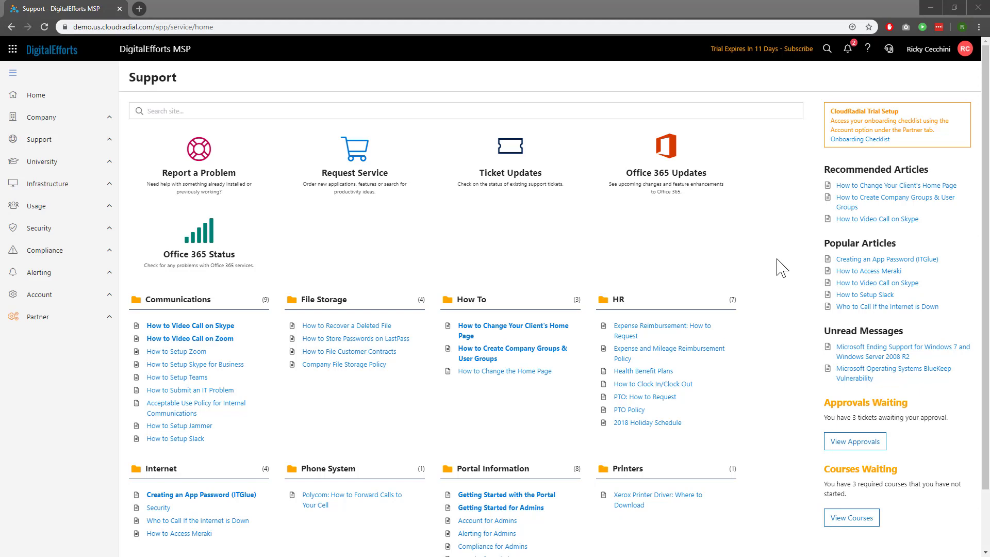
# Open Sample Policy List from the Policies section of Partner > Content.
pyautogui.press('/')
pyautogui.click(98, 325)
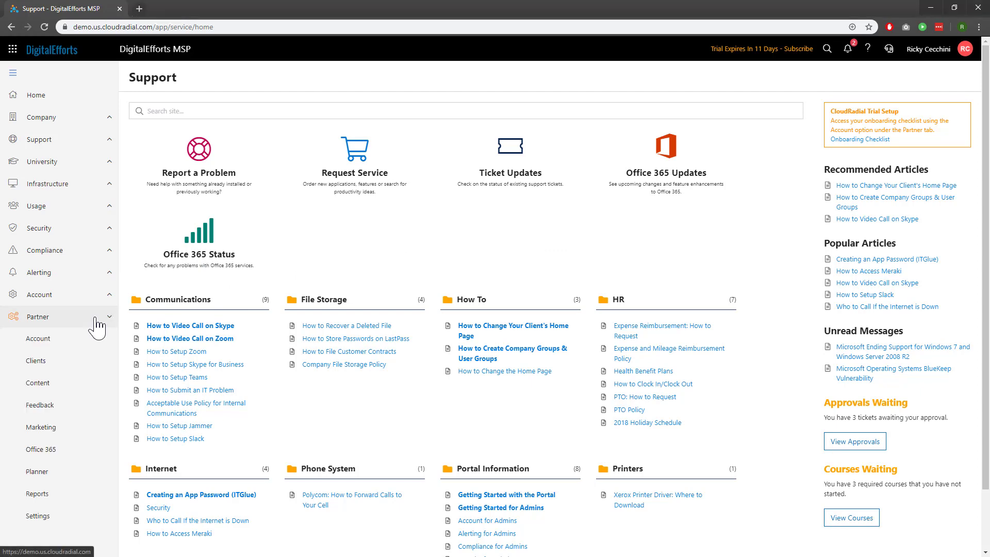
pyautogui.click(78, 391)
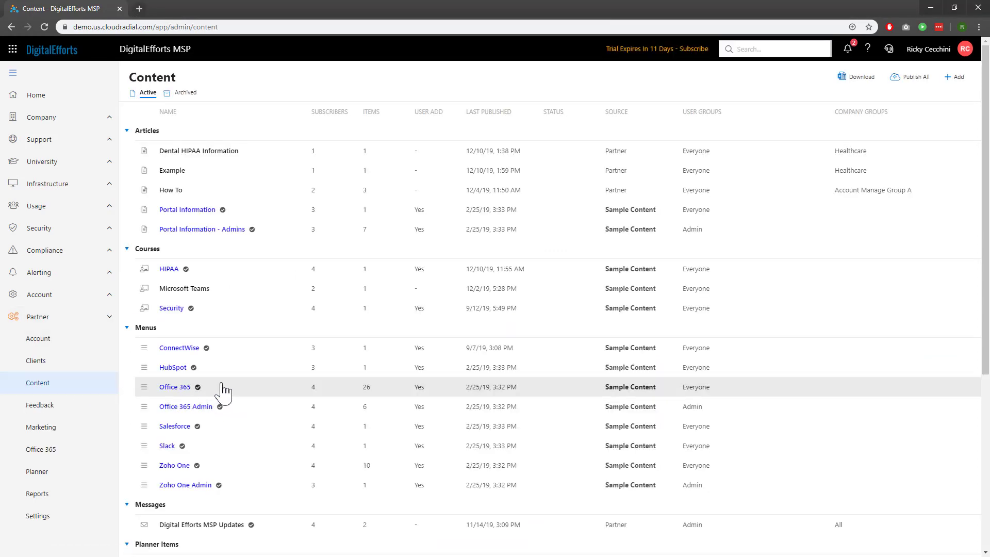
pyautogui.scroll(-3, 216, 397)
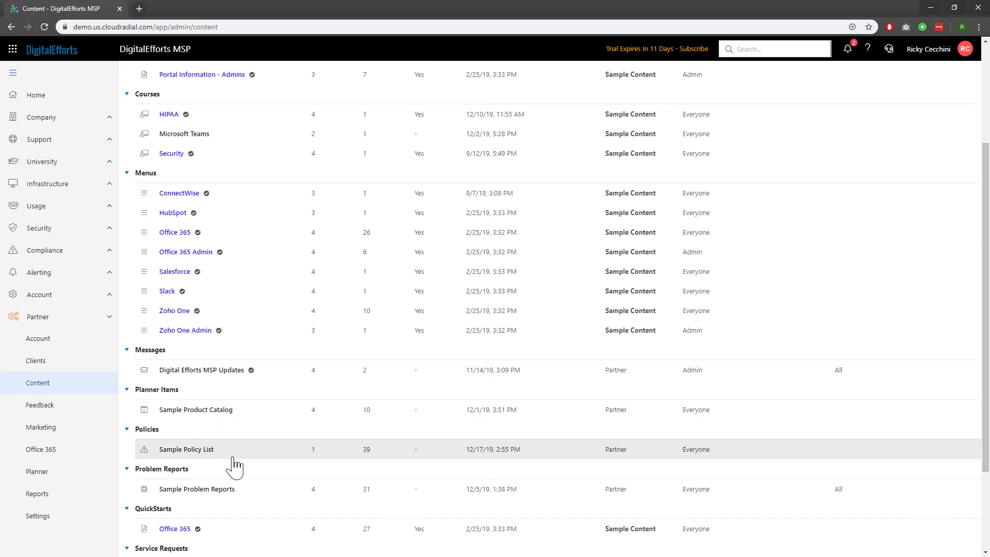
pyautogui.click(233, 457)
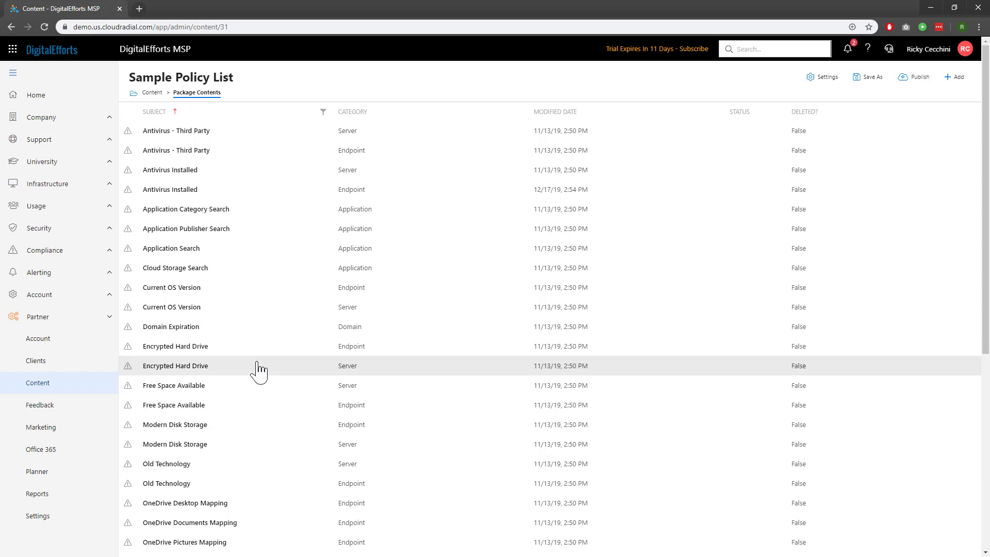
# Save As a new package, keeping the default name 'Sample Policy List - Copy'.
pyautogui.click(882, 78)
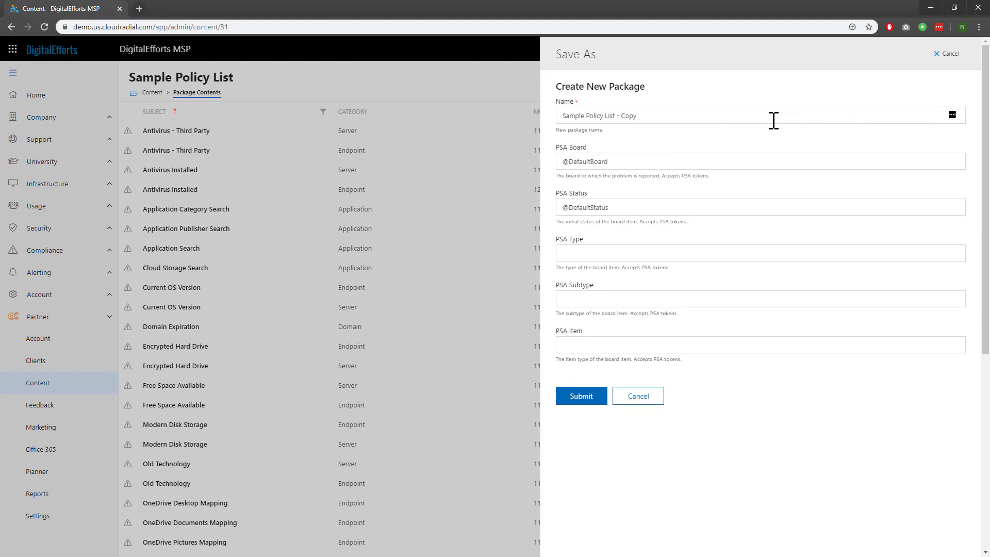
pyautogui.click(586, 401)
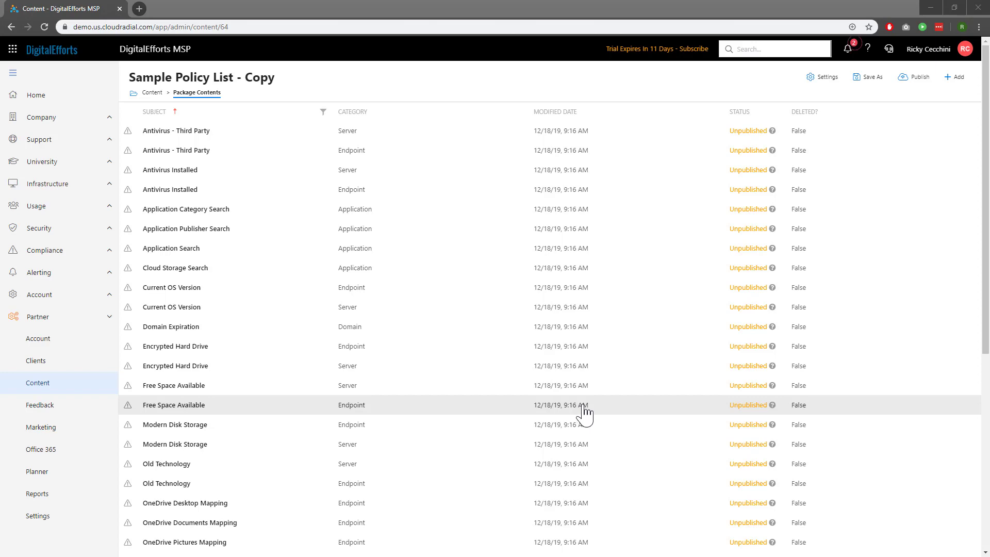
# Open the Antivirus - Third Party (Endpoint) policy and review its form: 100% required, Security, risk score 10.
pyautogui.click(579, 157)
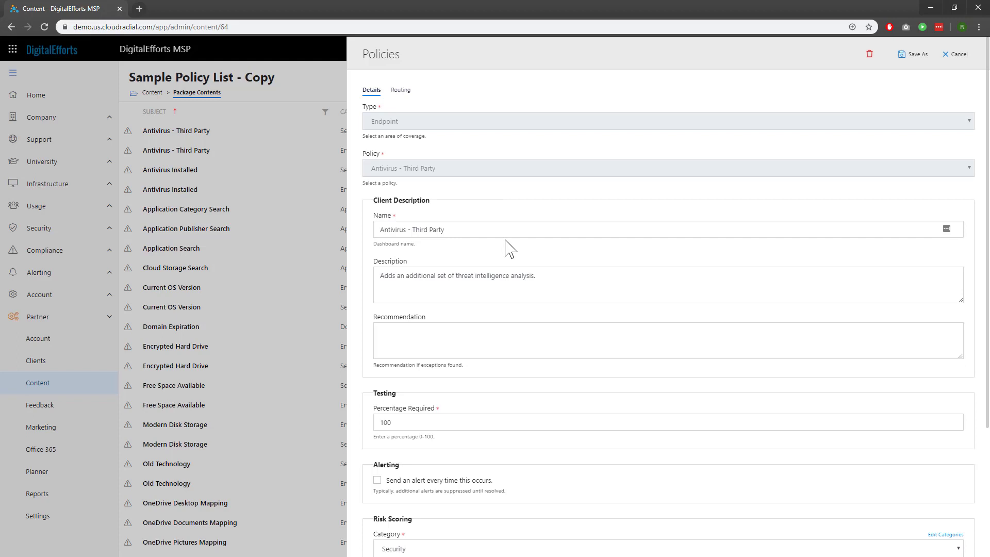
pyautogui.scroll(-2, 508, 247)
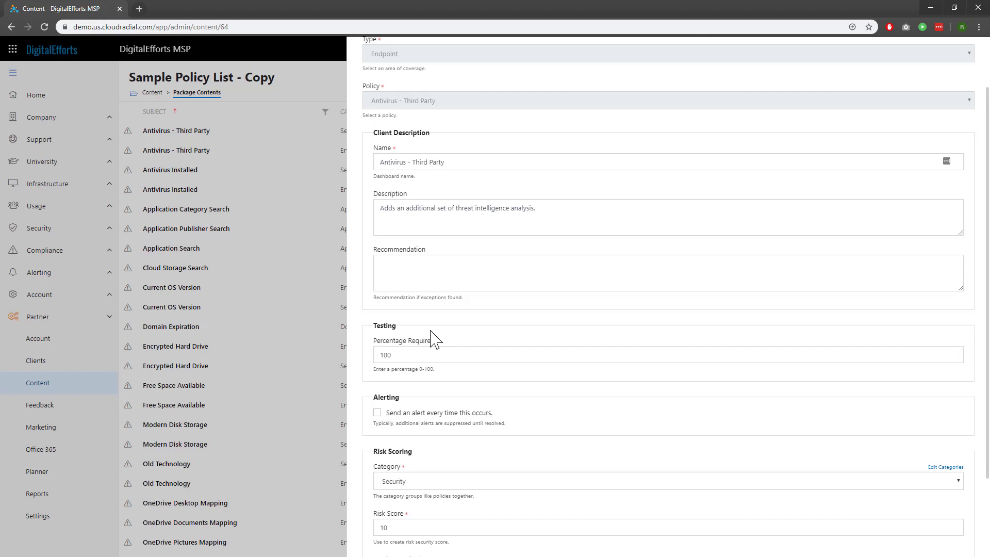
pyautogui.scroll(-1, 431, 339)
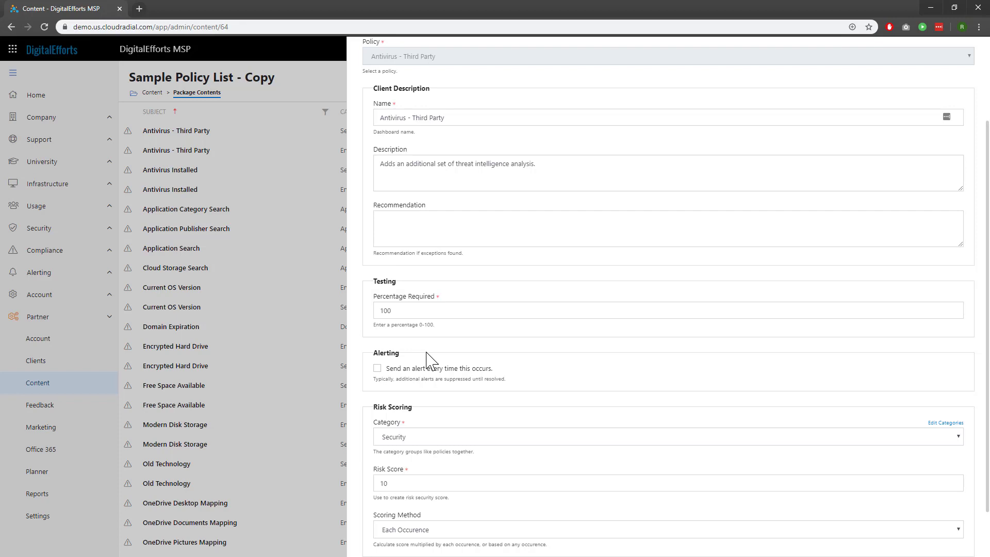
pyautogui.scroll(-1, 427, 356)
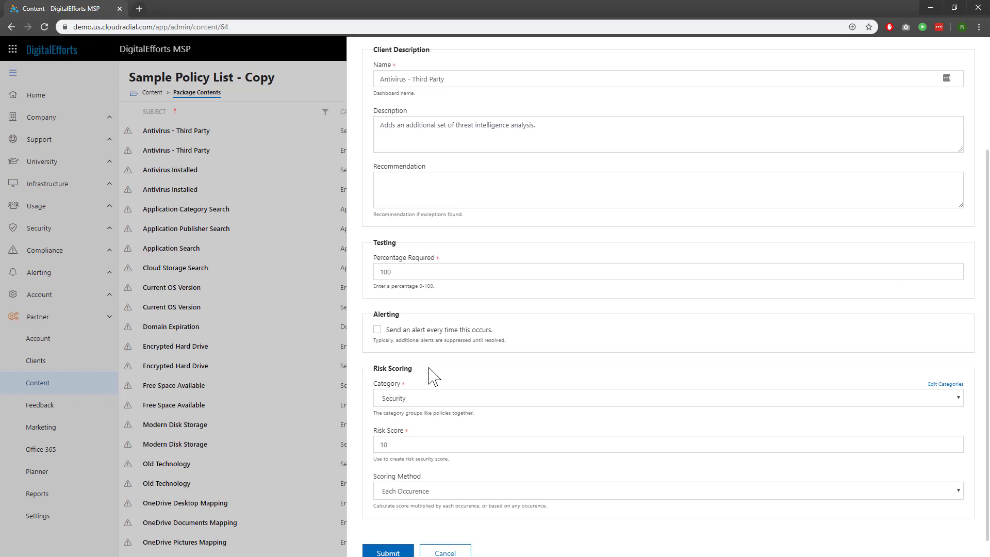
# Keep the Security category and Each Occurence scoring, then submit the Antivirus - Third Party policy.
pyautogui.click(443, 401)
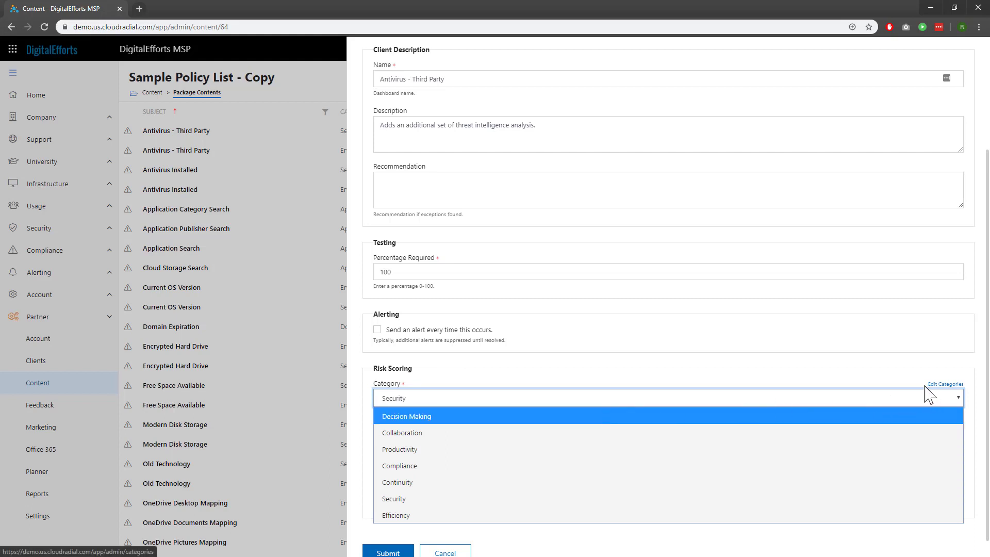
pyautogui.click(859, 374)
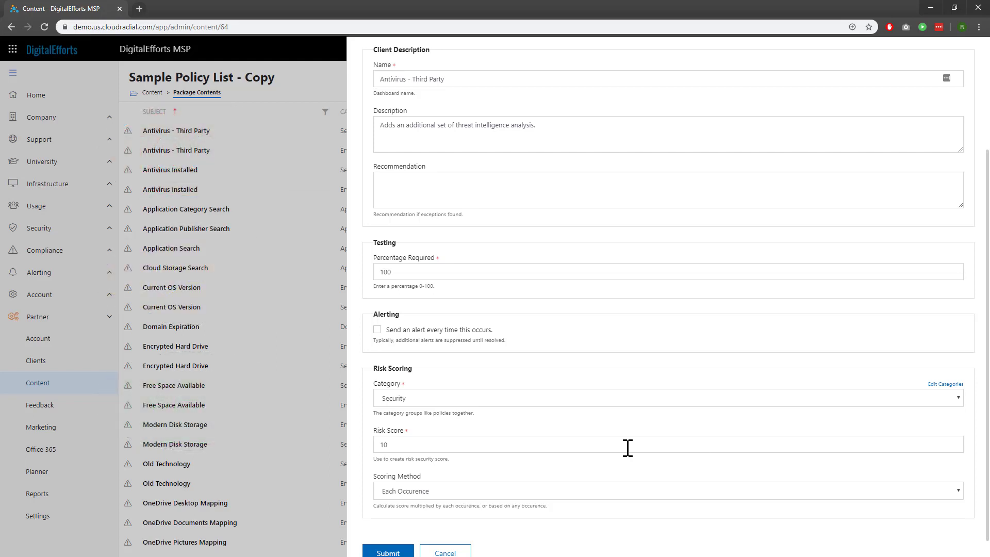
pyautogui.click(612, 492)
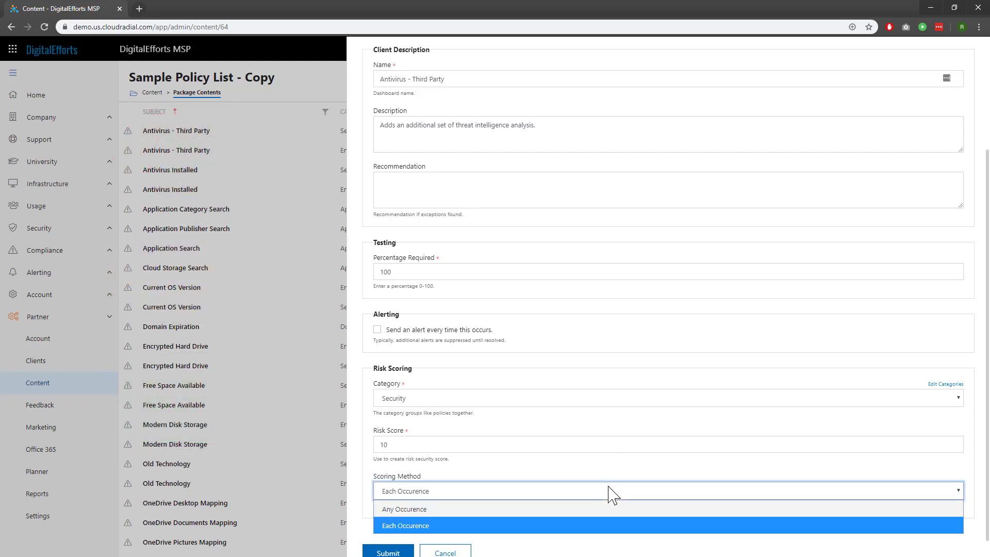
pyautogui.click(613, 493)
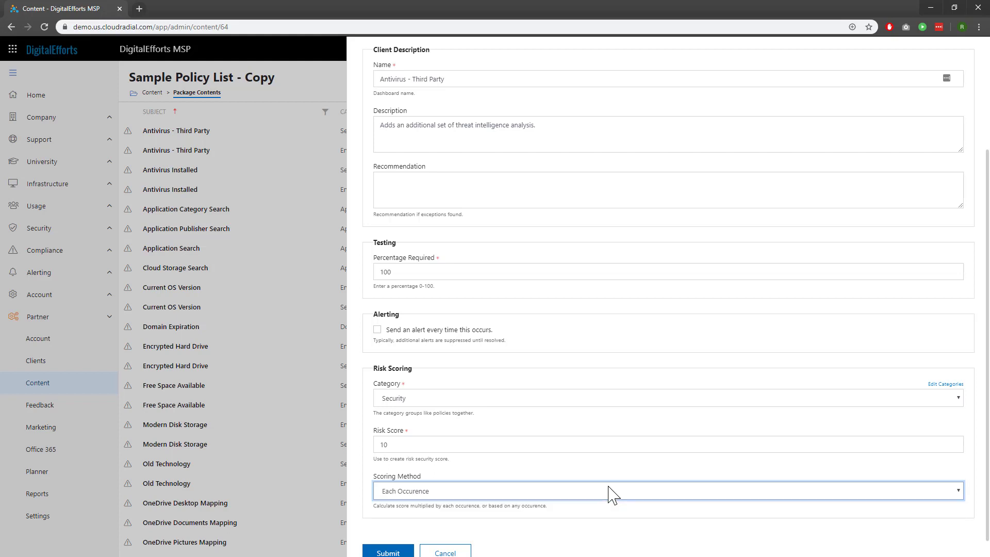
pyautogui.scroll(-1, 613, 495)
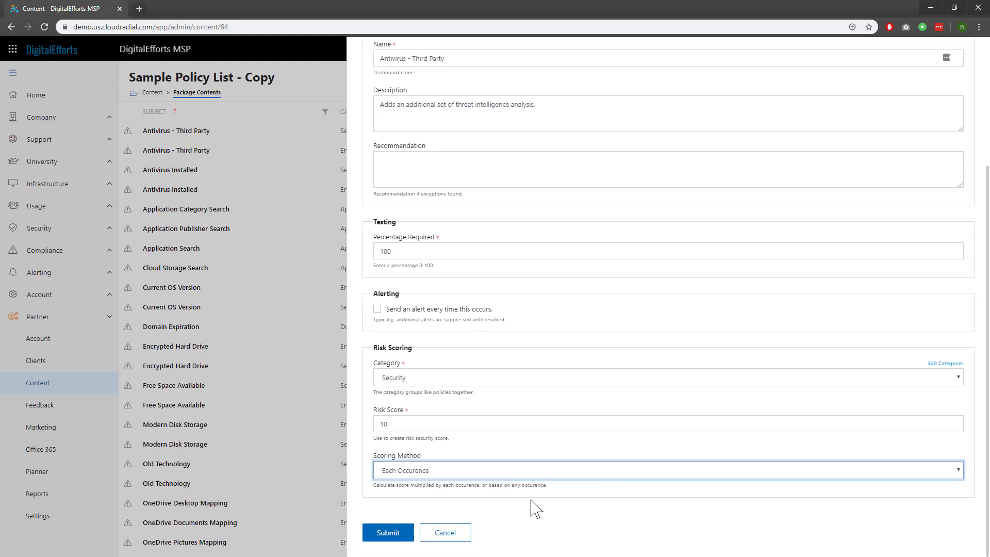
pyautogui.click(407, 535)
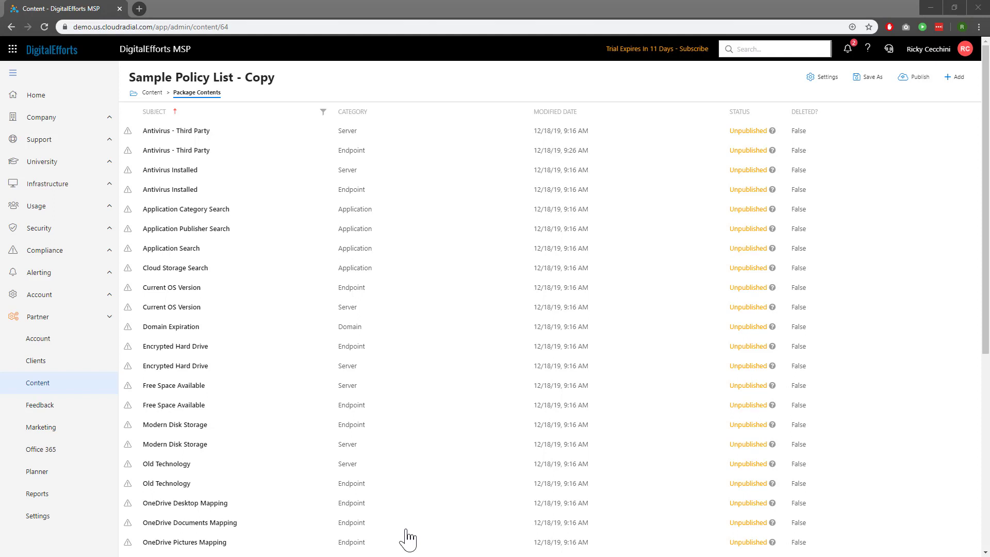
# Open the Old Technology (Endpoint) policy, check its Required Parameter of 36, and submit it.
pyautogui.click(400, 485)
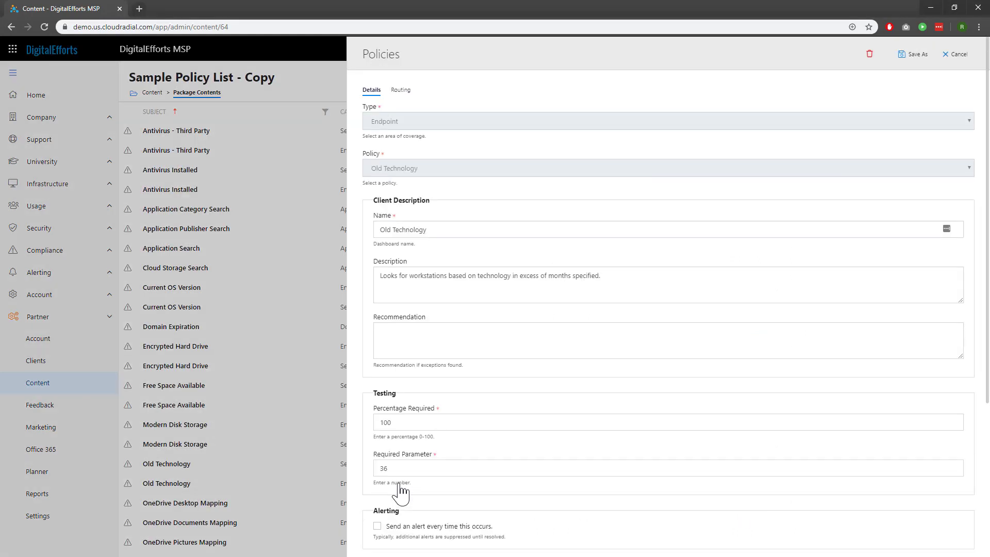
pyautogui.scroll(-1, 496, 395)
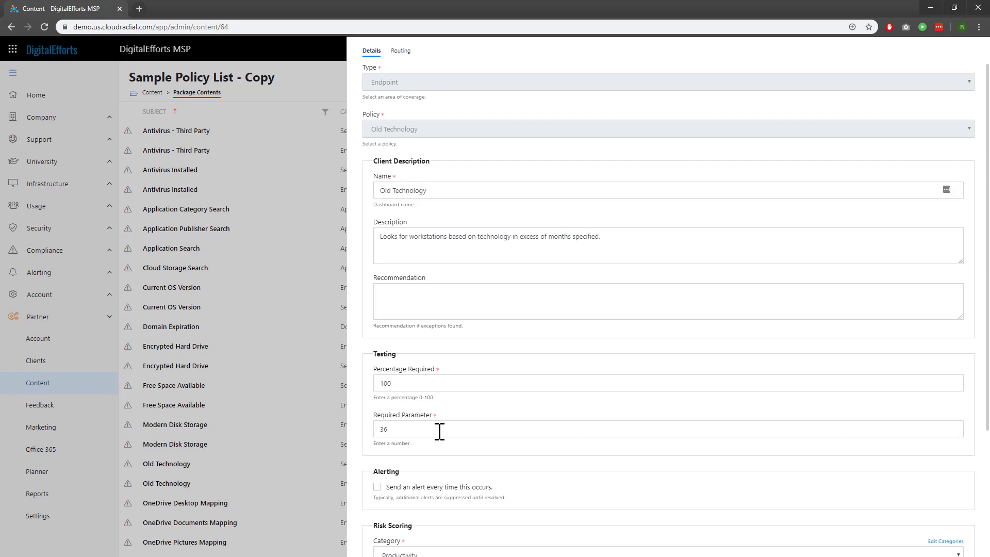
pyautogui.scroll(-4, 440, 432)
pyautogui.click(398, 534)
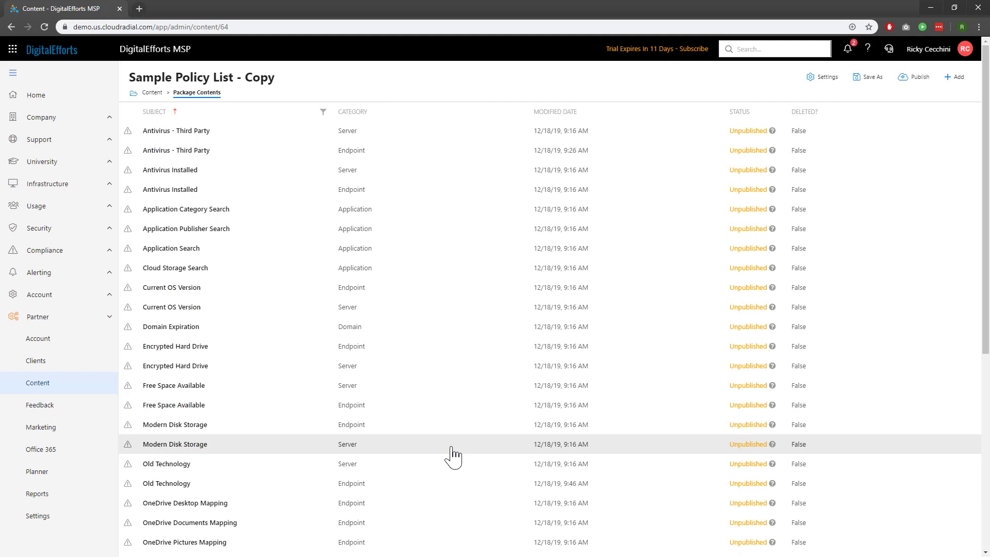
# Publish the copied list, check its Subscribers, and resubmit its package settings unchanged.
pyautogui.click(915, 85)
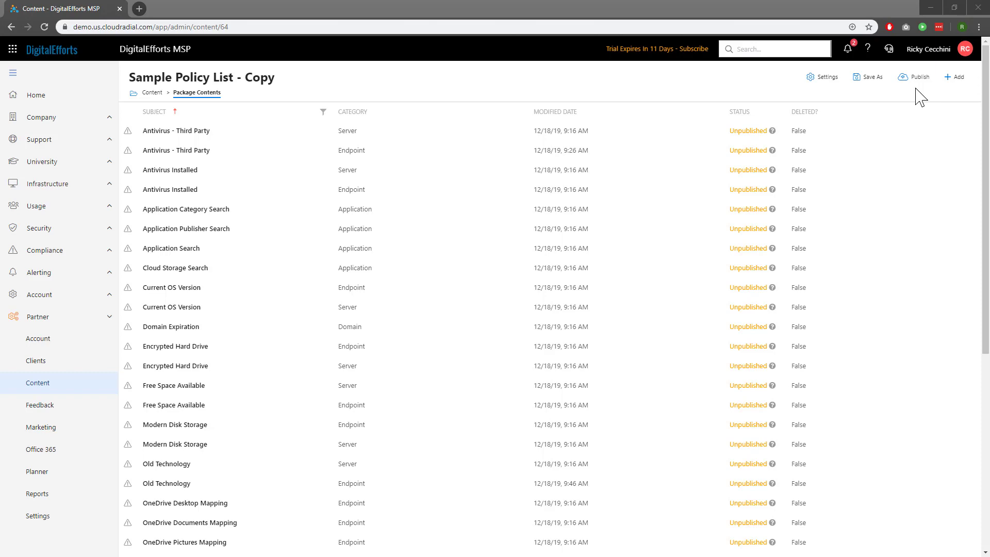
pyautogui.click(820, 82)
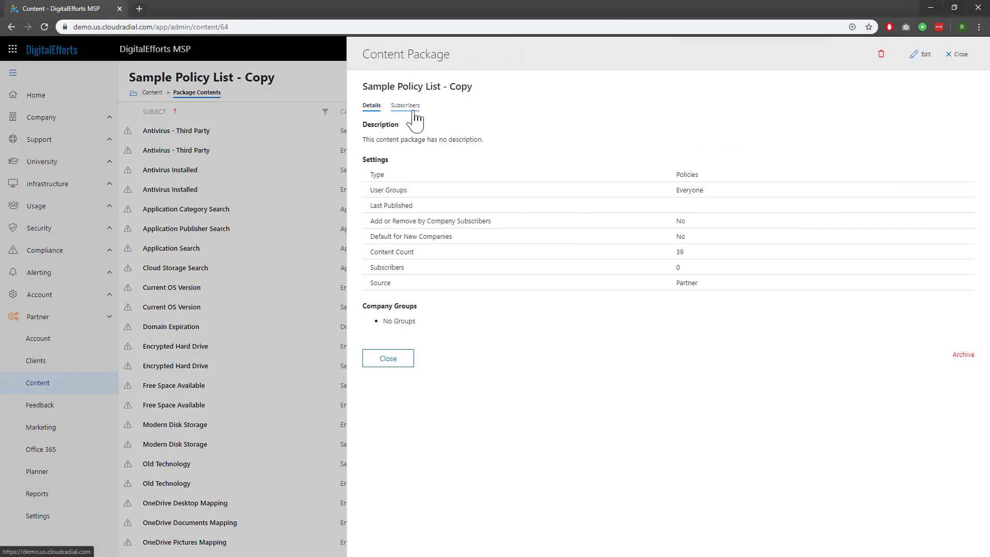
pyautogui.click(405, 105)
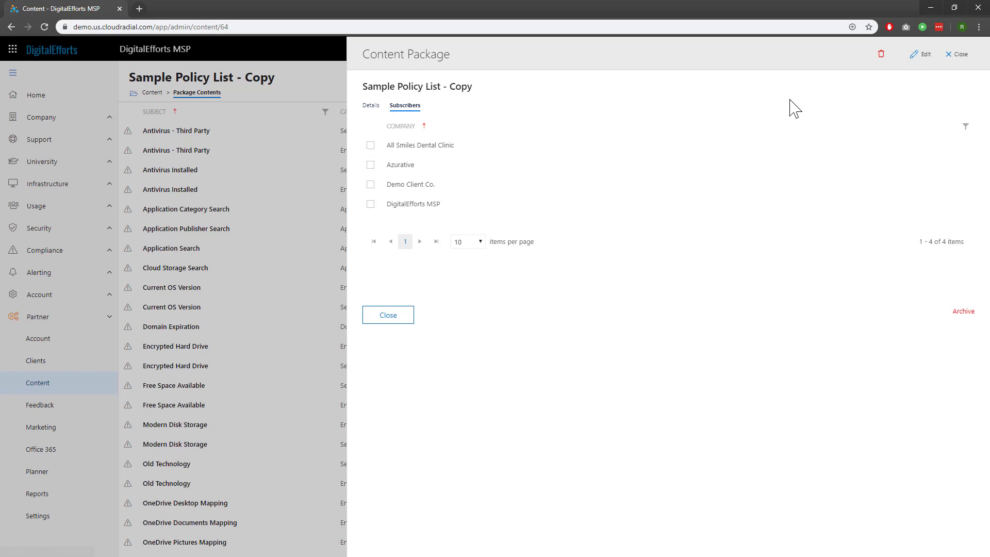
pyautogui.click(923, 55)
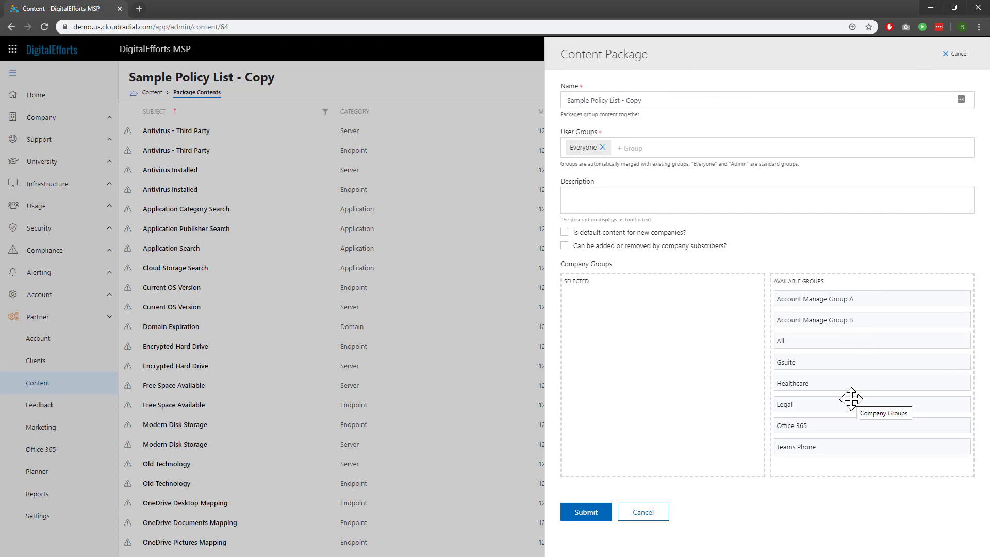
pyautogui.click(588, 512)
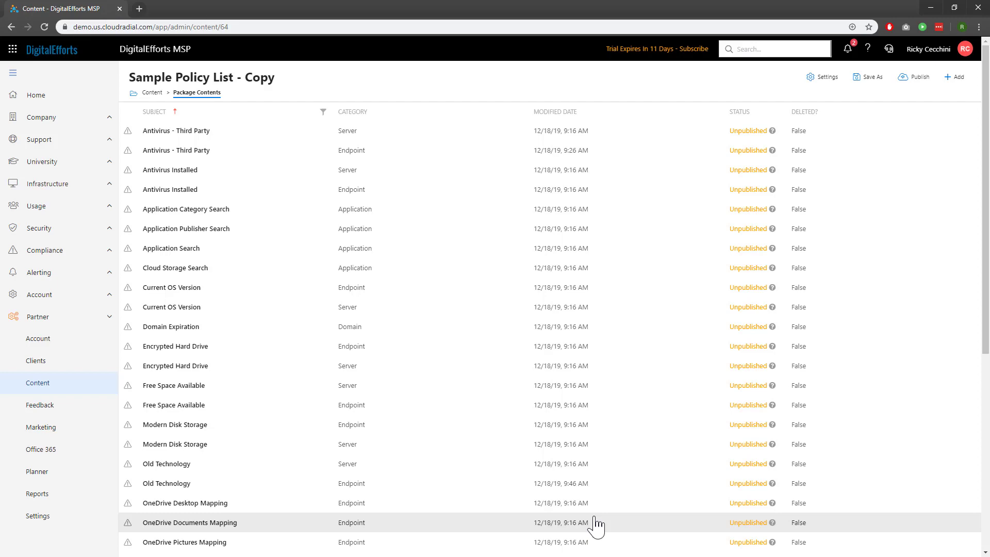
# View Compliance > Policies, then go to the Partner Clients list of four companies.
pyautogui.click(95, 257)
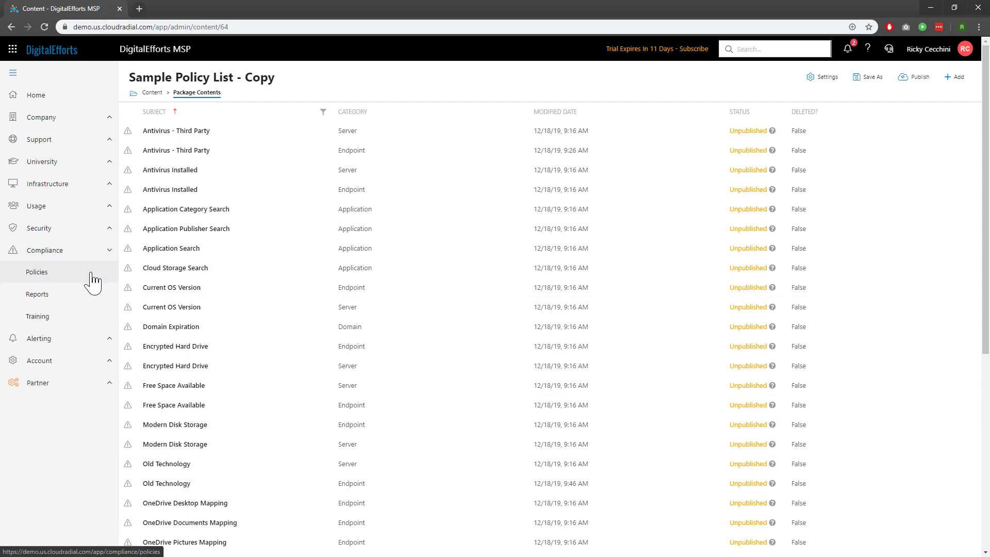
pyautogui.click(93, 281)
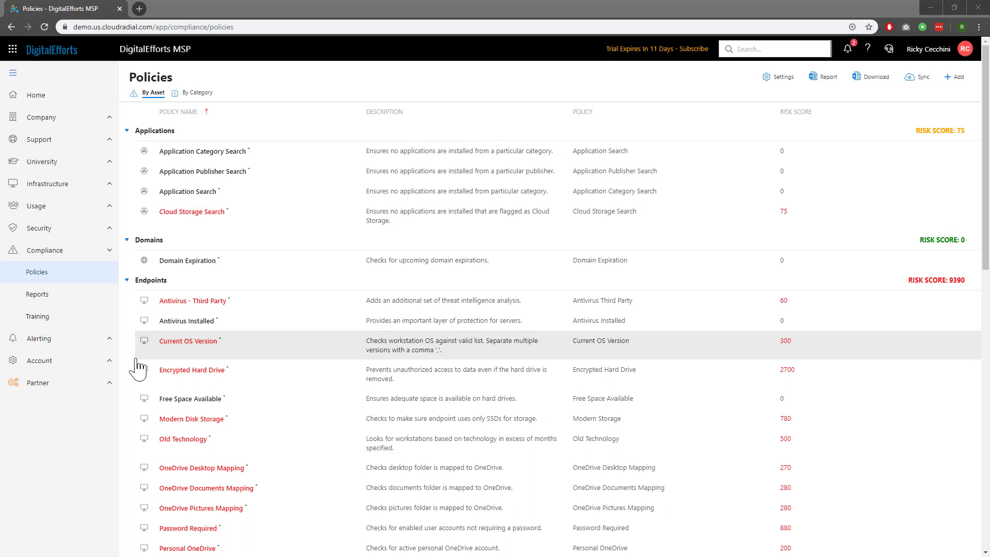
pyautogui.click(47, 384)
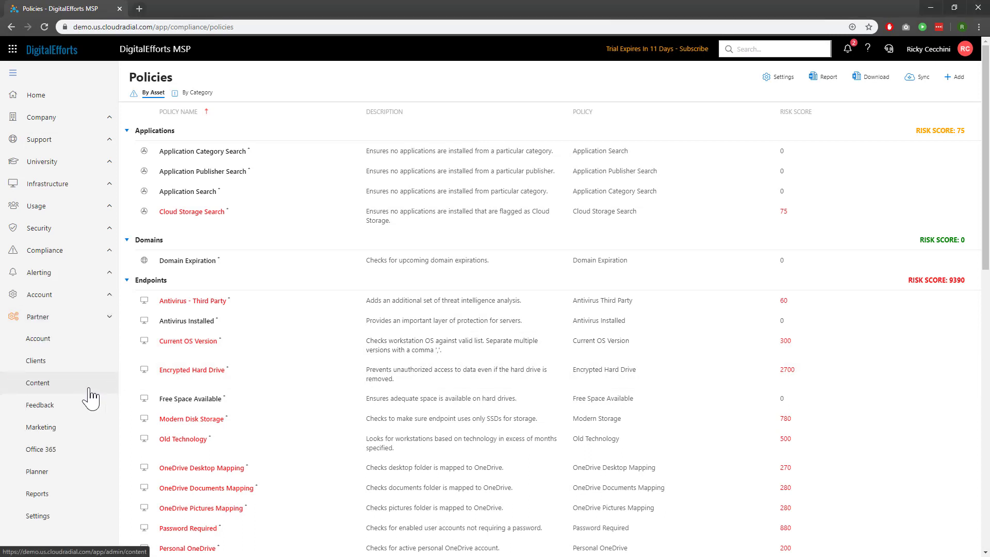
pyautogui.click(63, 370)
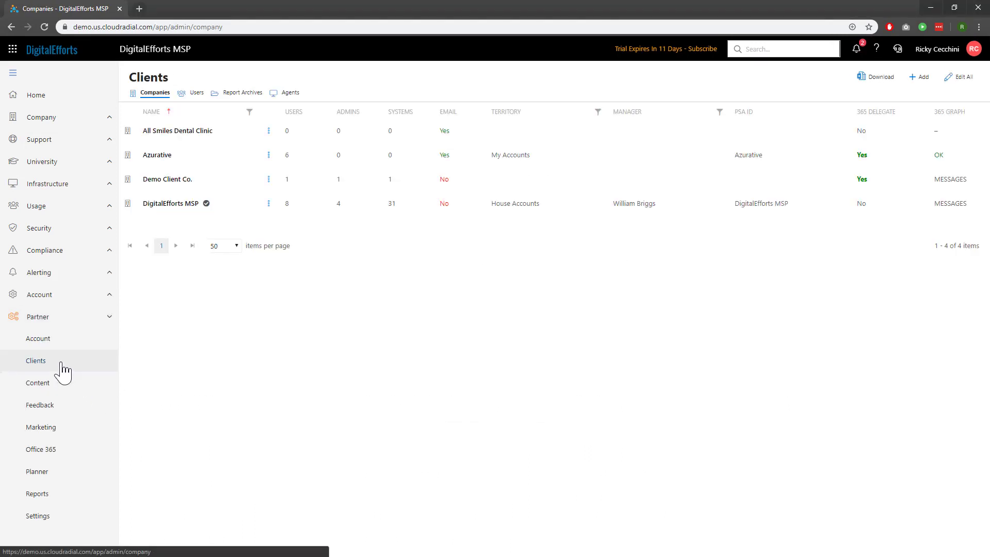
# Generate the Policy Report PDF from DigitalEfforts MSP's Reports options.
pyautogui.click(226, 208)
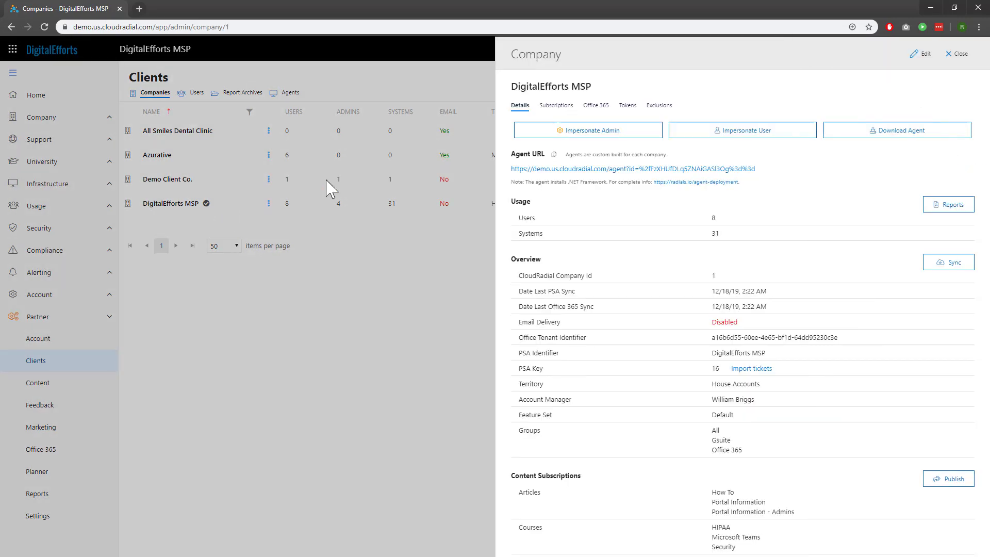
pyautogui.click(945, 208)
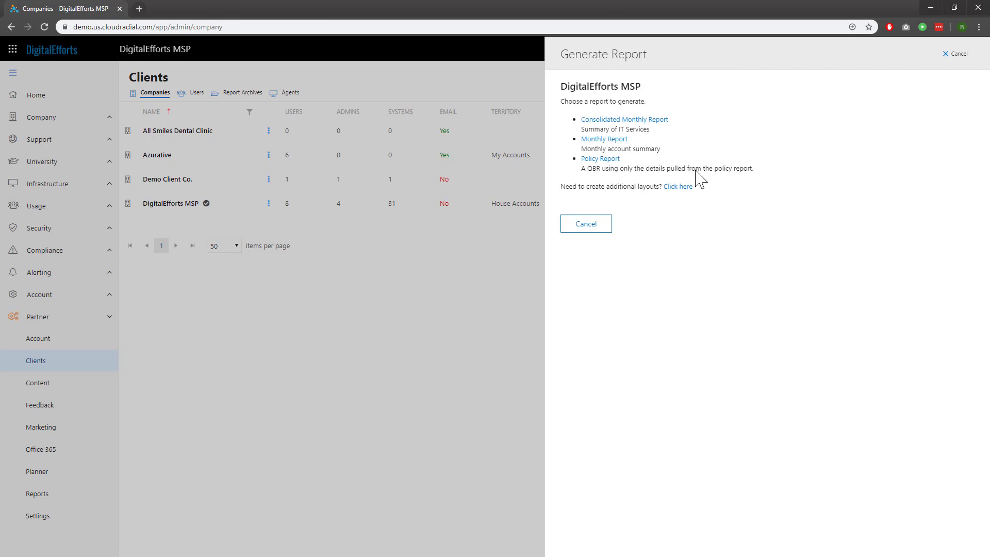
pyautogui.click(612, 161)
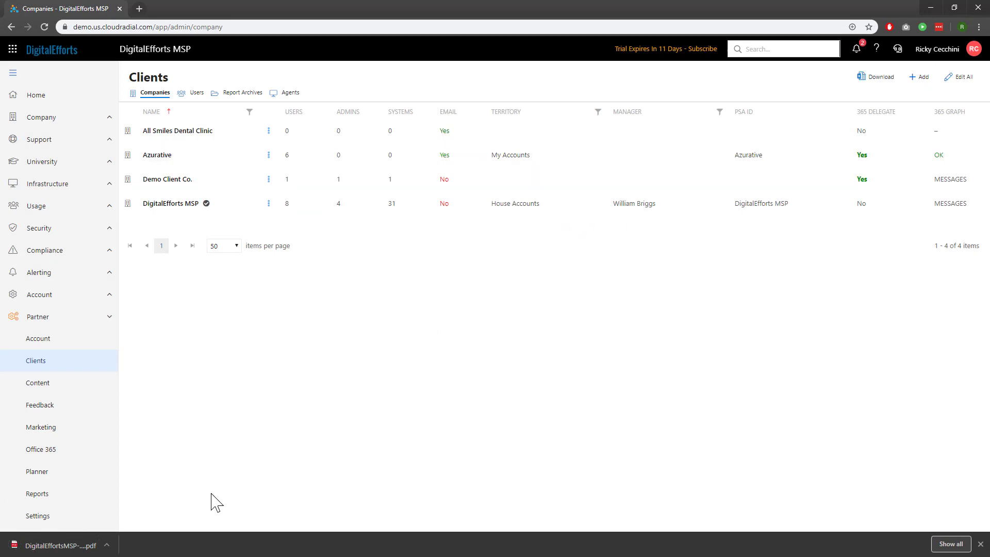
# Open the downloaded Policy Report PDF and scroll through its 15 pages, including Account Review scores.
pyautogui.click(78, 547)
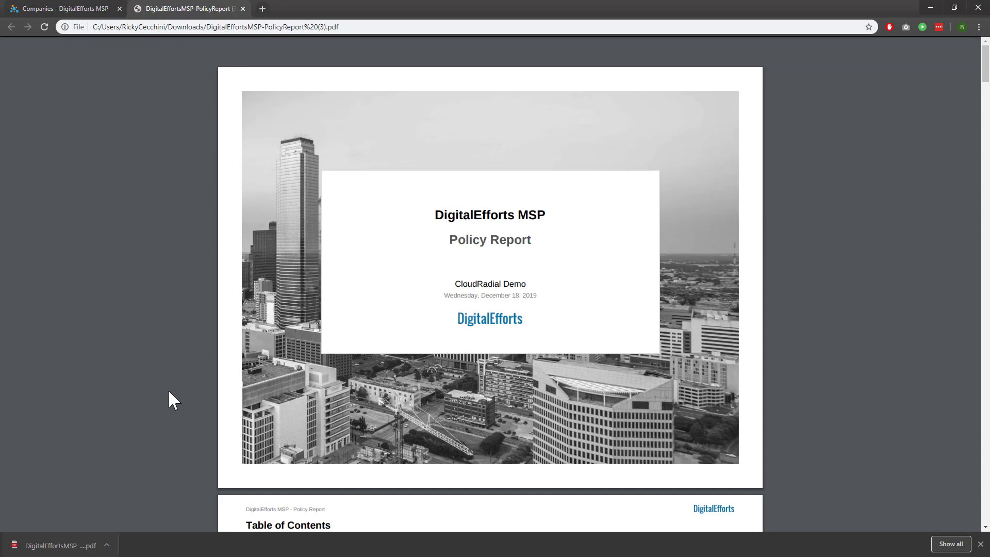
pyautogui.scroll(-4, 169, 392)
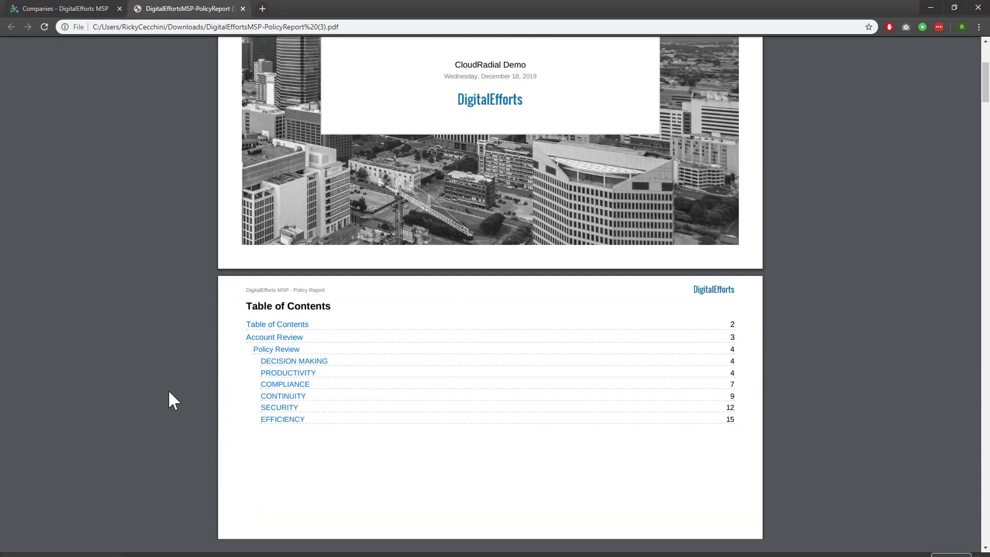
pyautogui.scroll(-6, 169, 391)
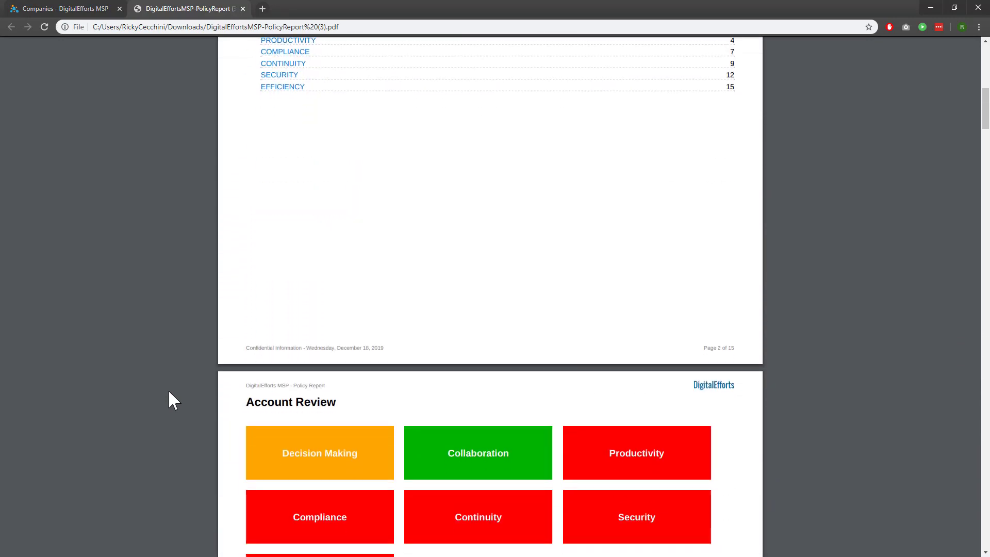
pyautogui.scroll(-3, 169, 392)
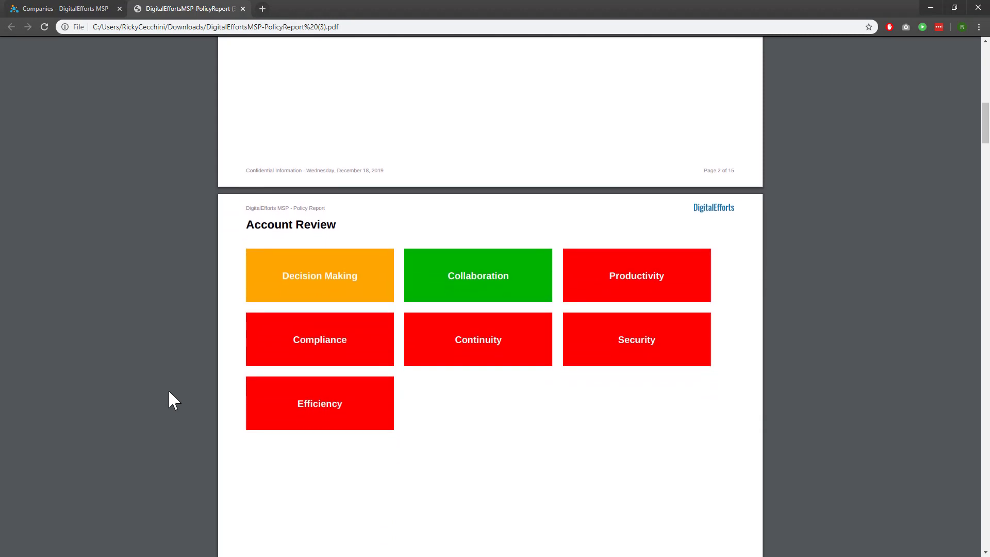
pyautogui.scroll(-6, 169, 392)
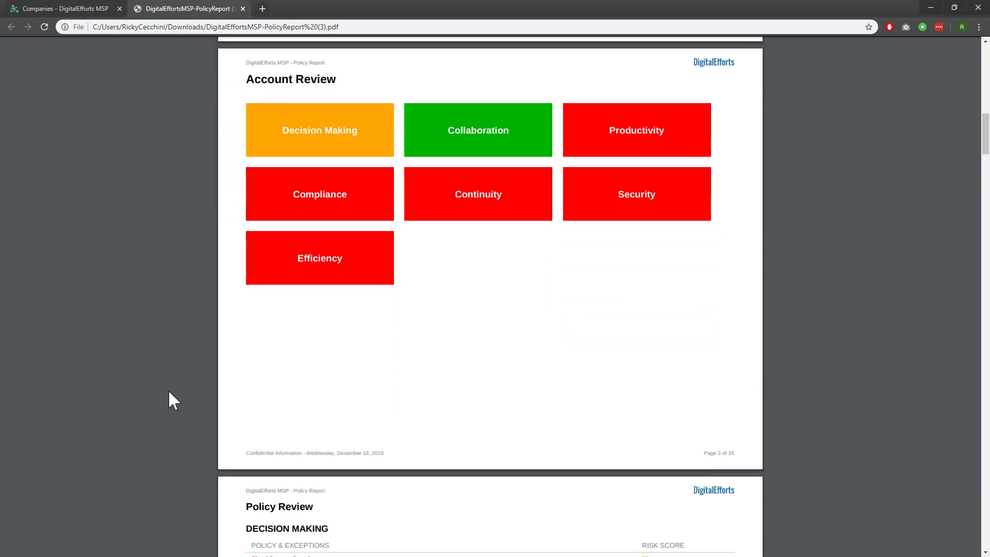
pyautogui.scroll(-2, 169, 392)
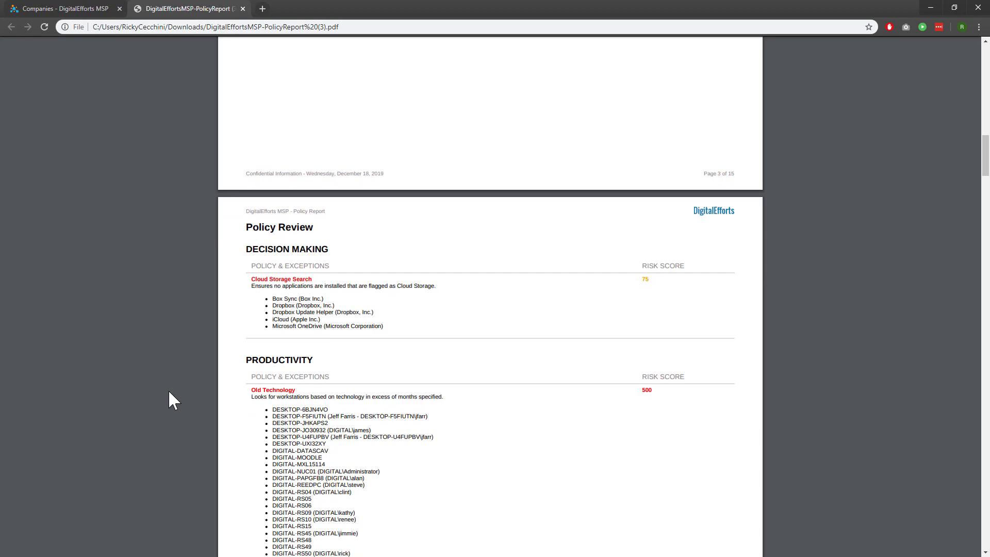
pyautogui.scroll(-2, 169, 392)
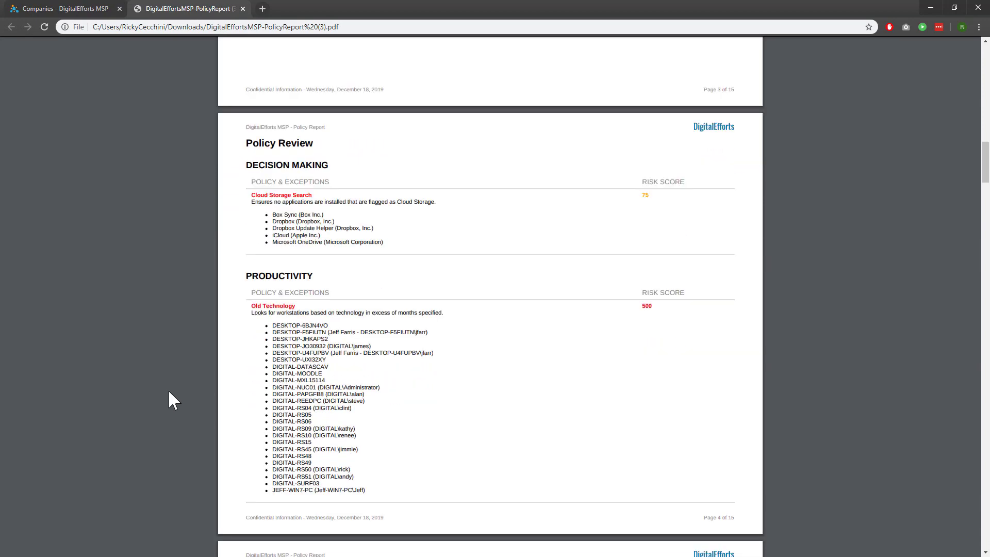
pyautogui.scroll(8, 169, 391)
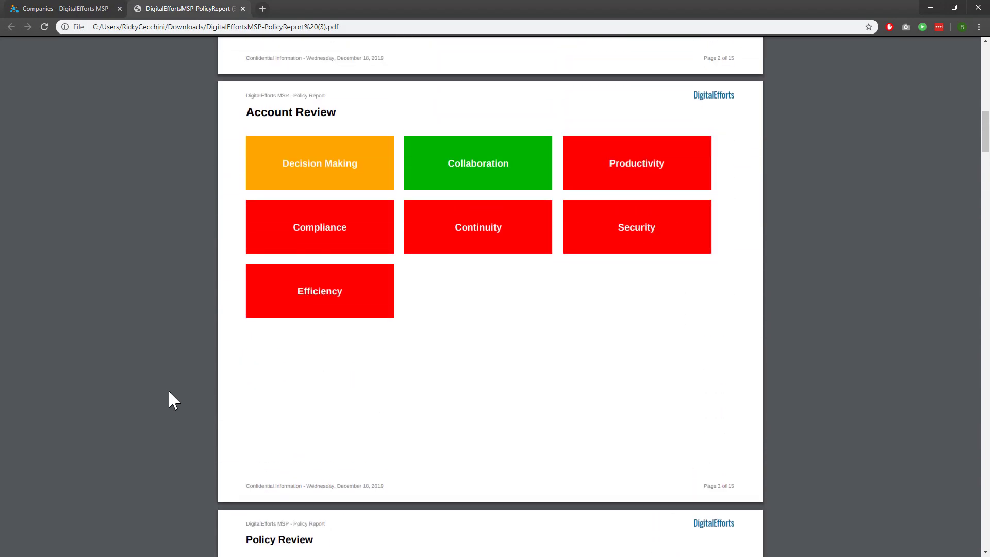